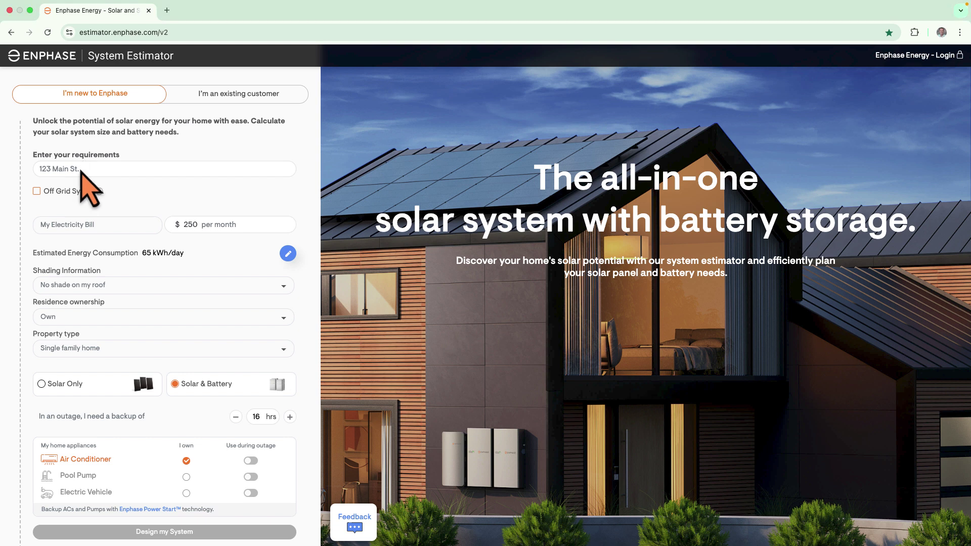
Enter the home's street address and pick the matching full-address suggestion from the dropdown
left_click(82, 170)
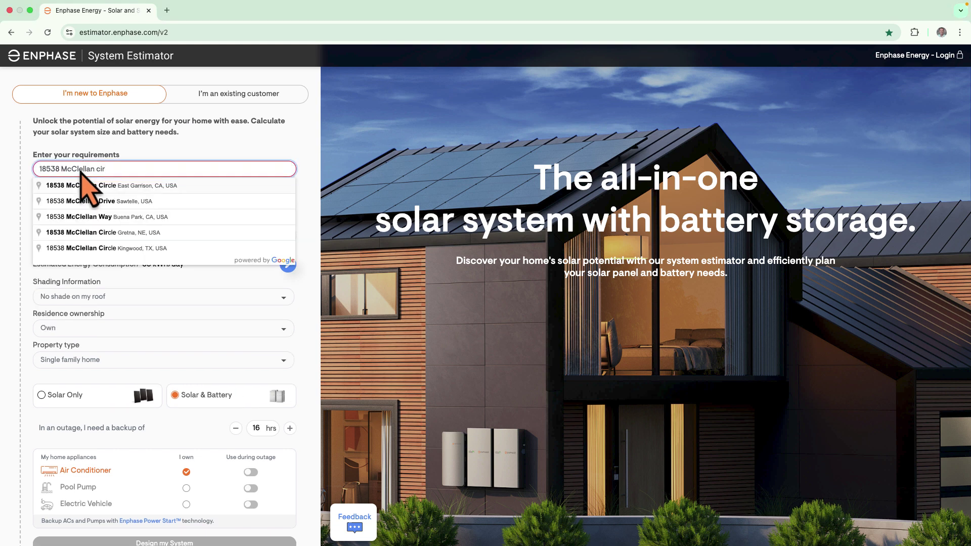
left_click(102, 183)
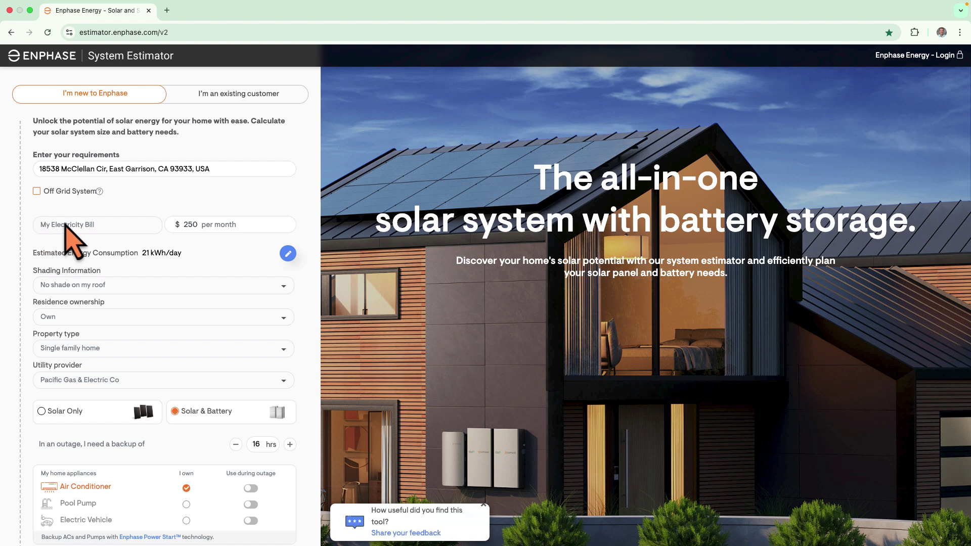
Raise estimated energy consumption from 21 to 45 kWh/day with the slider and confirm
left_click(288, 253)
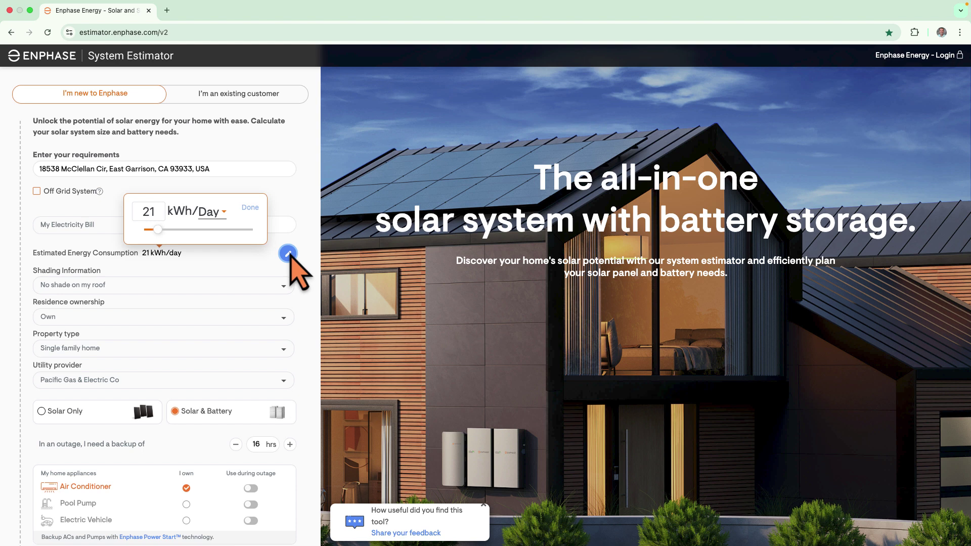
left_click(288, 253)
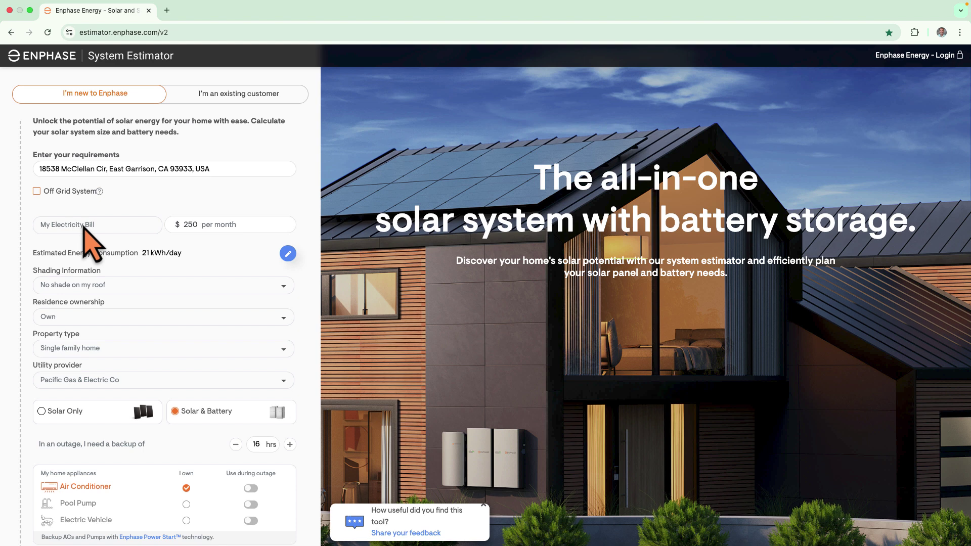
left_click(289, 254)
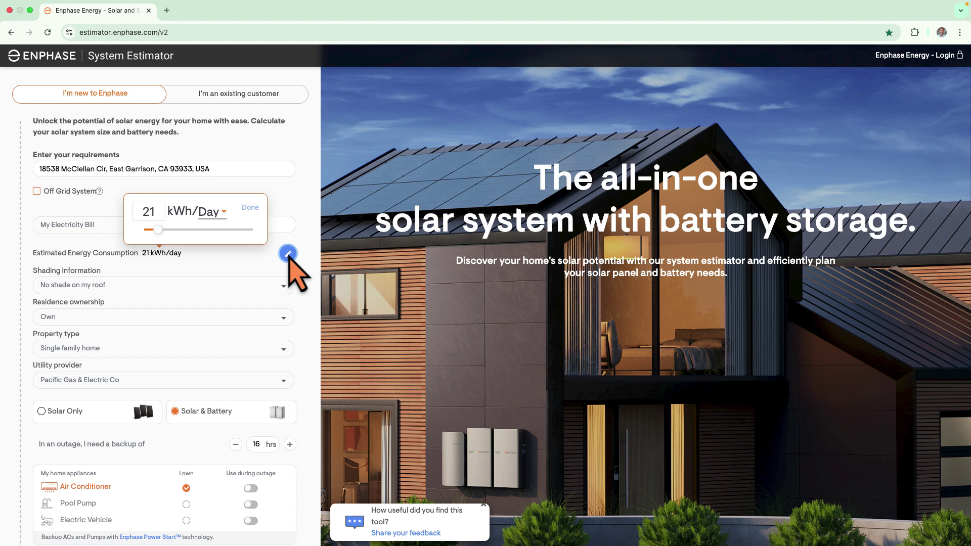
left_click(156, 229)
left_click_drag(157, 230, 175, 231)
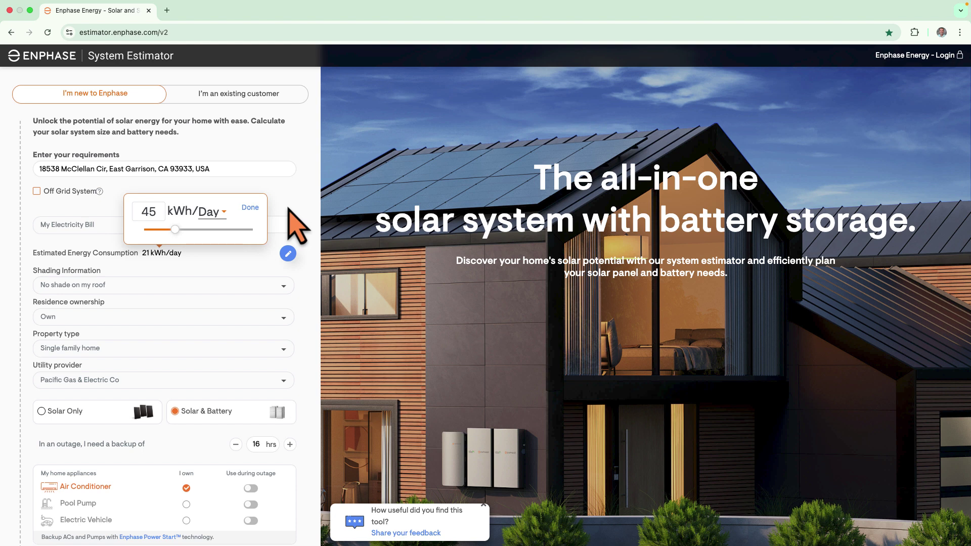
left_click(251, 209)
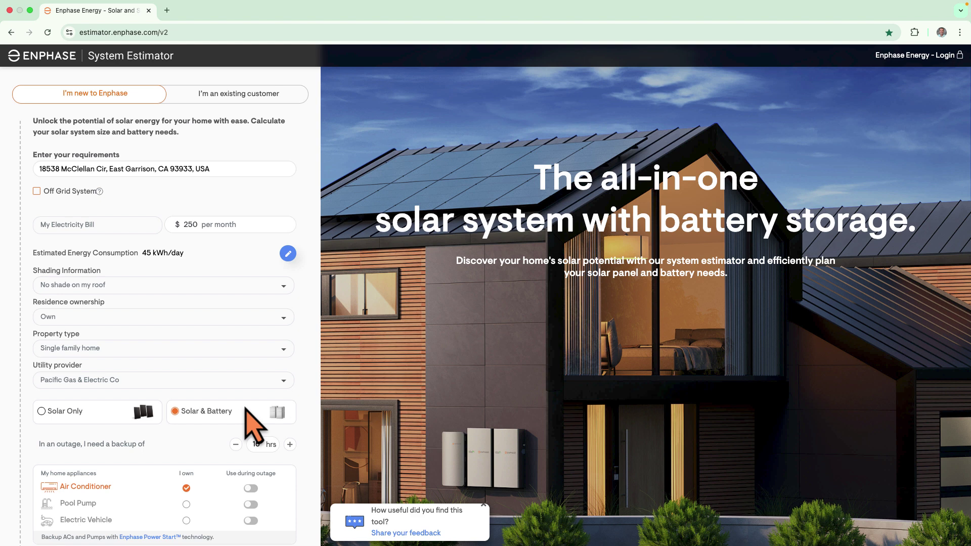
Keep the Air Conditioner running during outages and generate the 10.1 kW, 30.0 kWh estimate
scroll(253, 425, "down", 3)
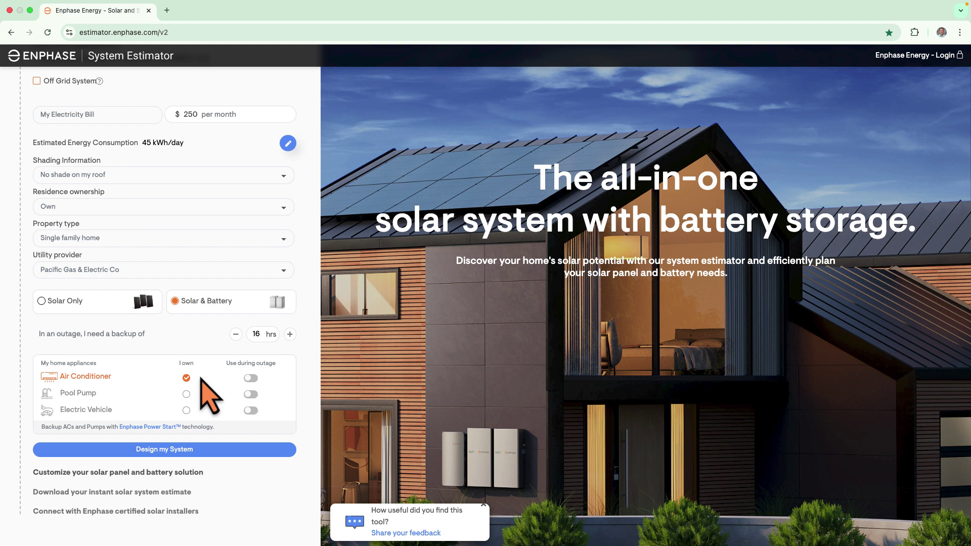
left_click(251, 379)
left_click(184, 449)
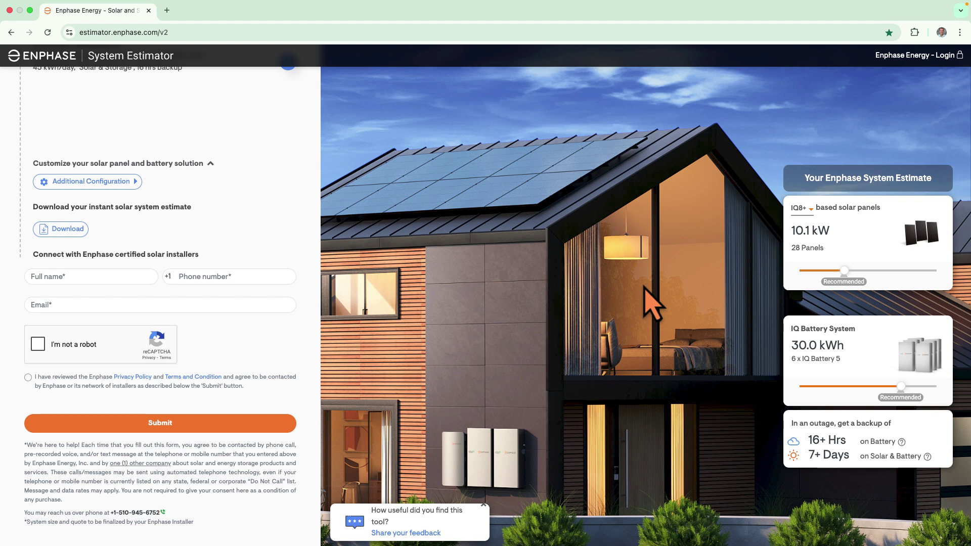
Keep IQ8+ panels, shrink the array to 9.4 kW (26 panels), and keep the recommended 30.0 kWh battery
left_click(810, 209)
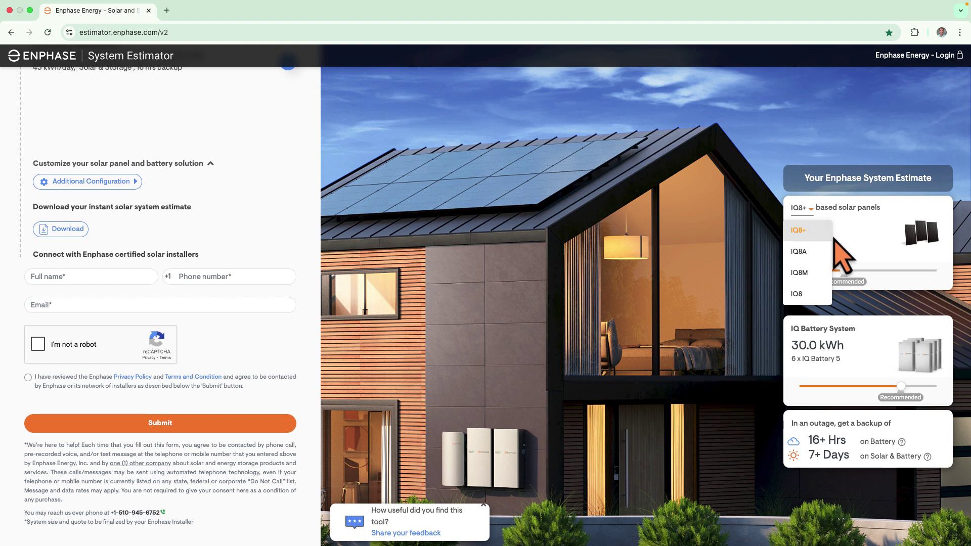
left_click(846, 273)
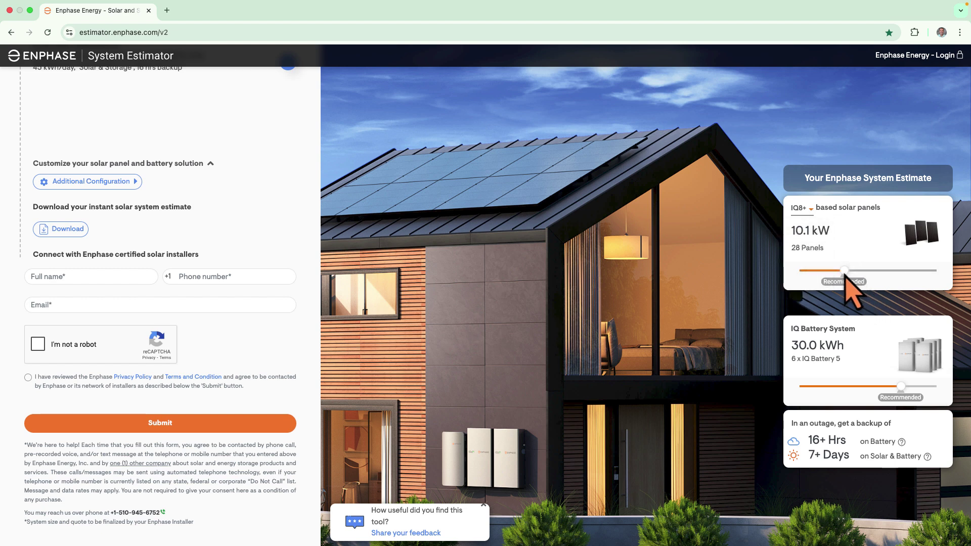
left_click_drag(846, 273, 834, 277)
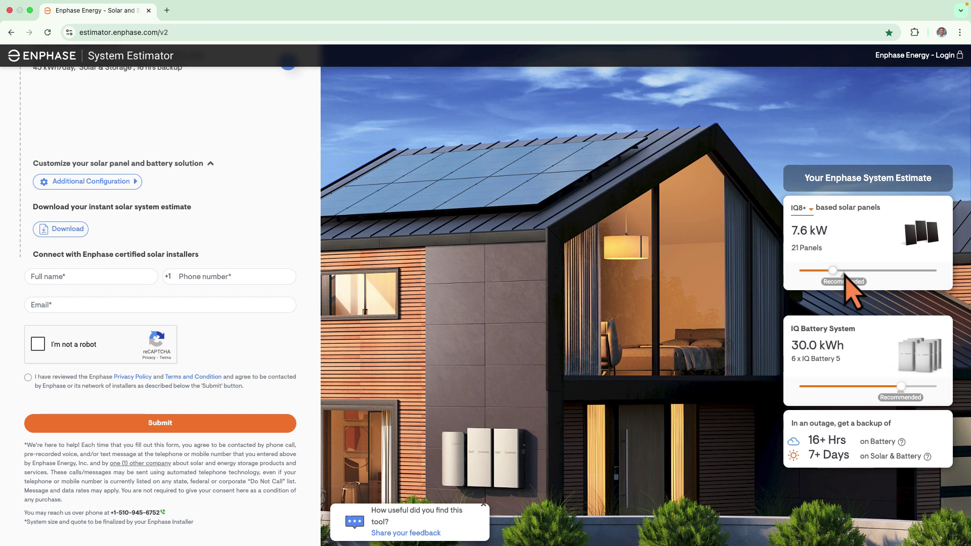
left_click_drag(835, 276, 844, 278)
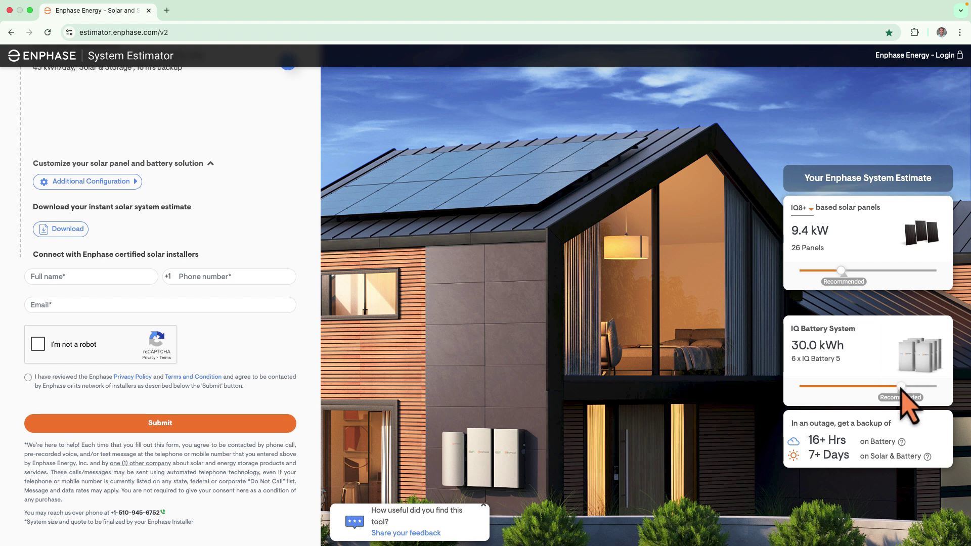
left_click_drag(902, 388, 860, 390)
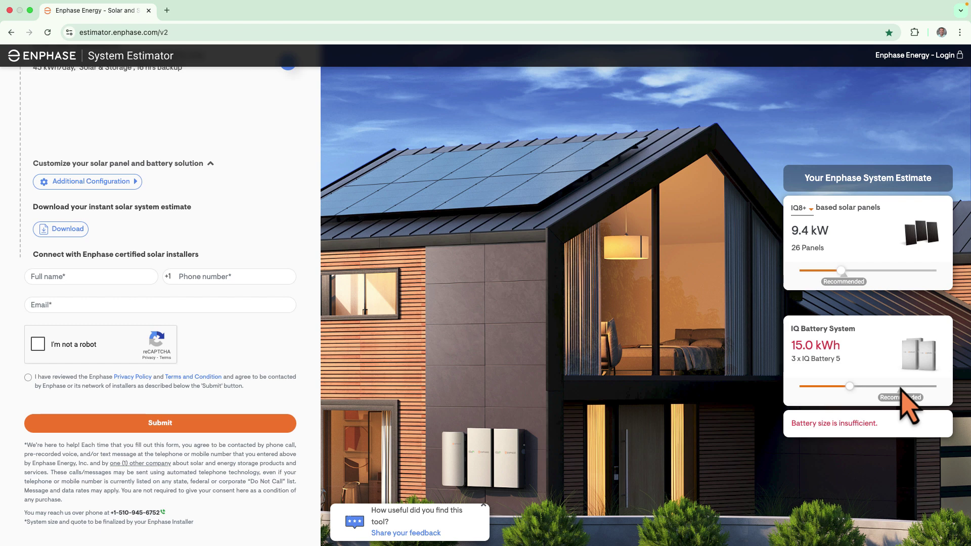
left_click_drag(850, 389, 903, 387)
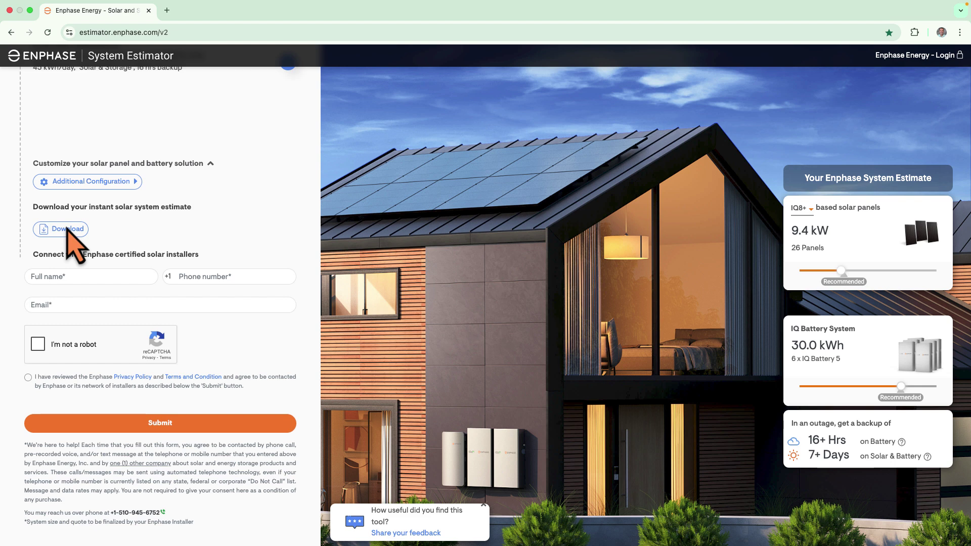
Open Additional Configuration's Select Appliances step and browse the essential and large appliance lists
left_click(89, 185)
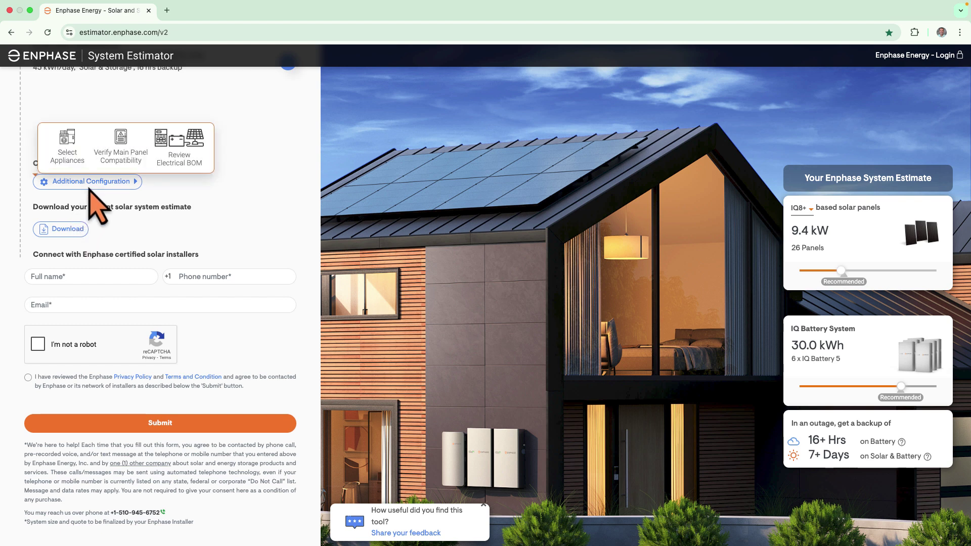
left_click(89, 186)
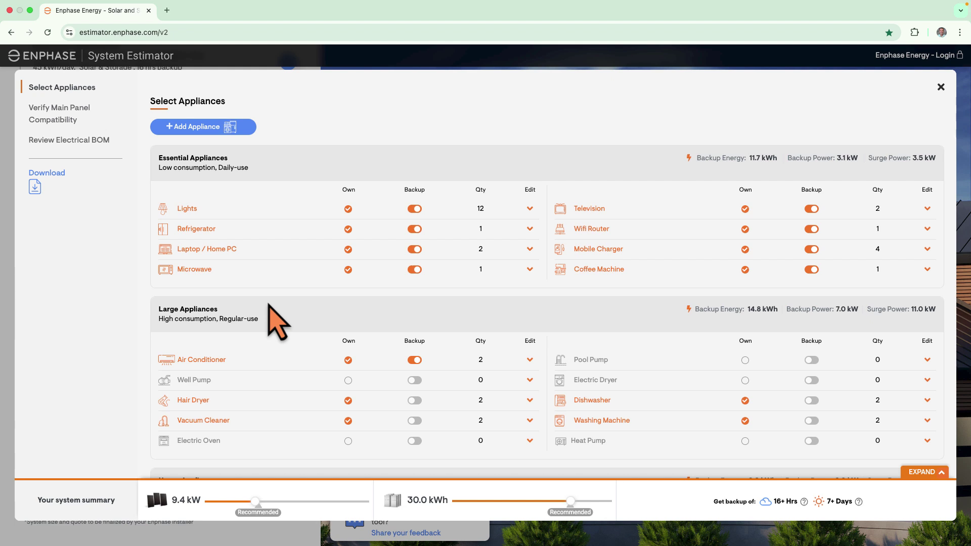
scroll(277, 324, "down", 5)
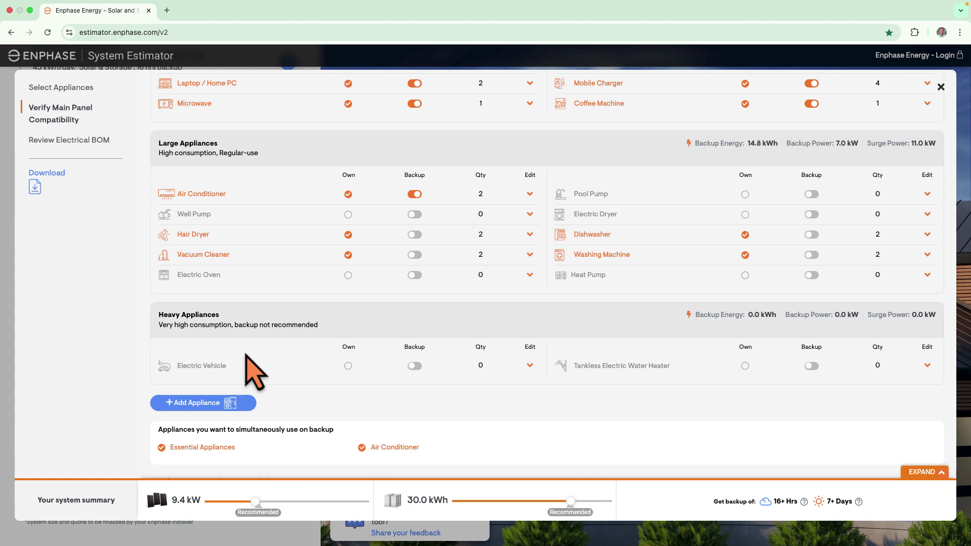
scroll(246, 355, "up", 4)
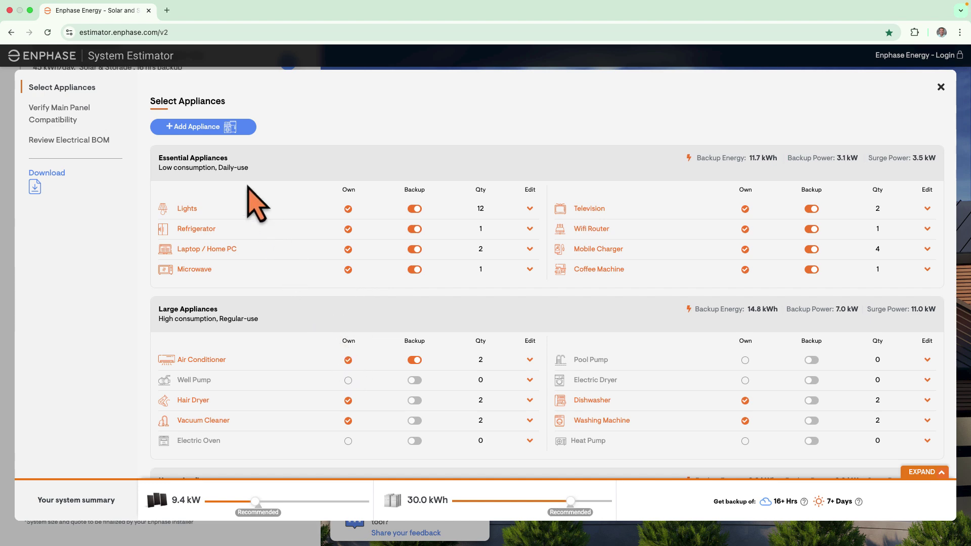
scroll(214, 129, "down", 1)
left_click(214, 129)
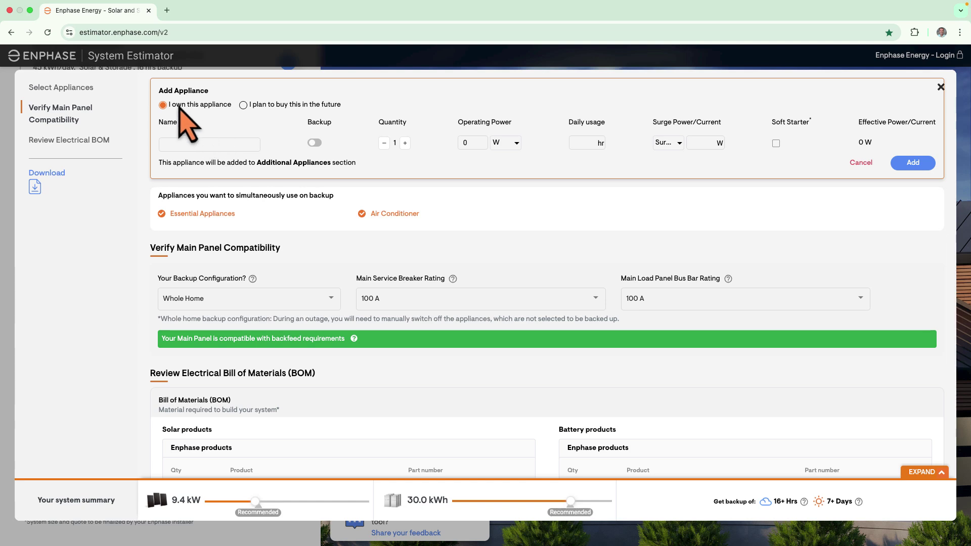
left_click(202, 144)
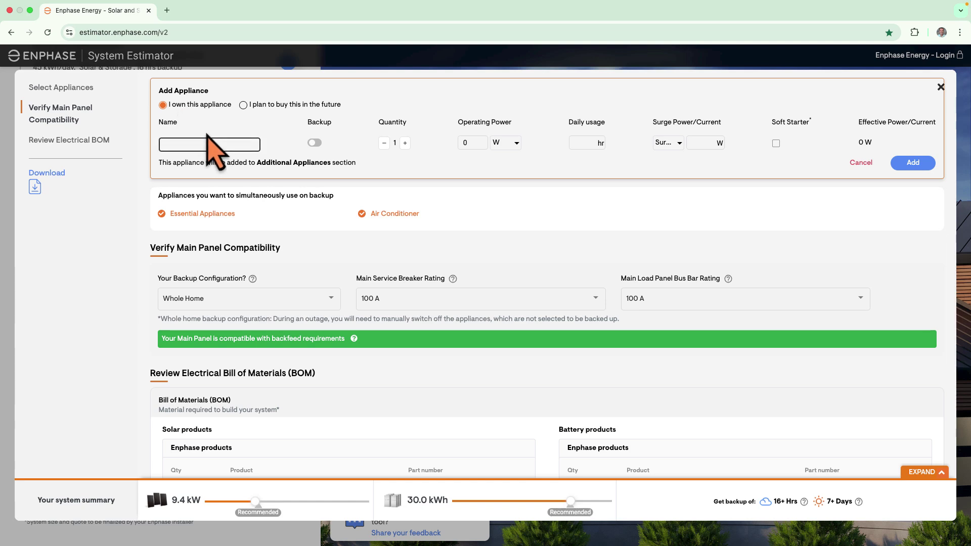
left_click(207, 135)
key("Tab")
key("Tab")
key("Tab")
key("Tab")
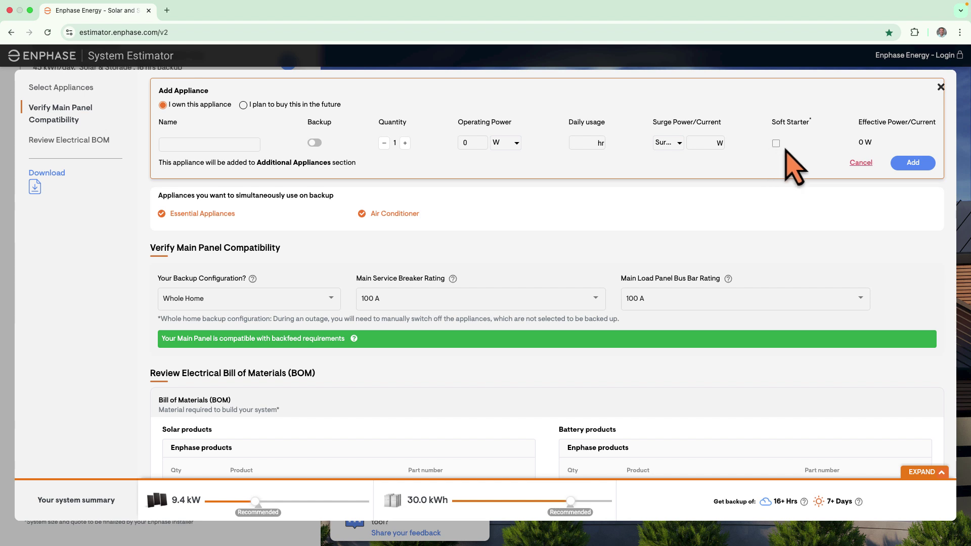
left_click(866, 163)
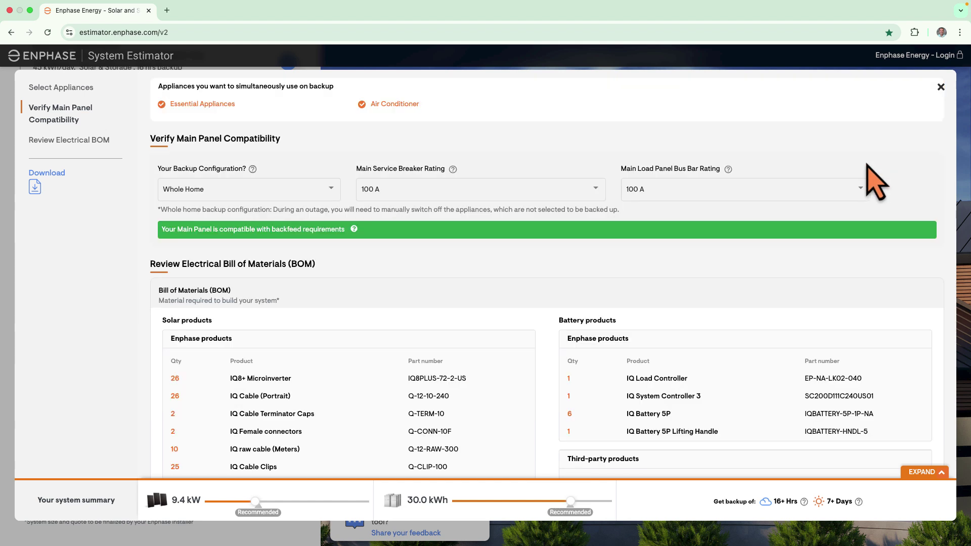
Turn on backup for the Well Pump, bringing Large Appliances backup energy to 15.5 kWh
scroll(387, 293, "up", 3)
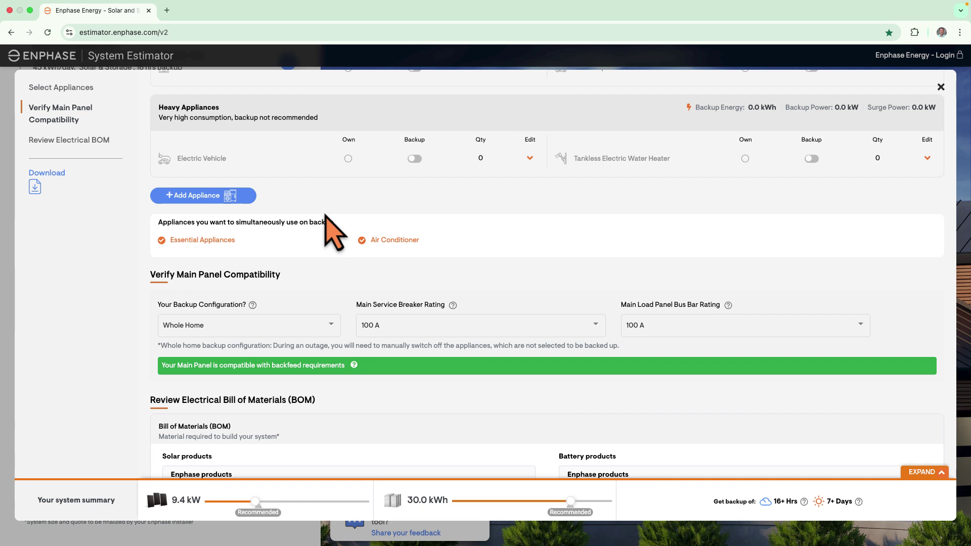
scroll(327, 218, "up", 5)
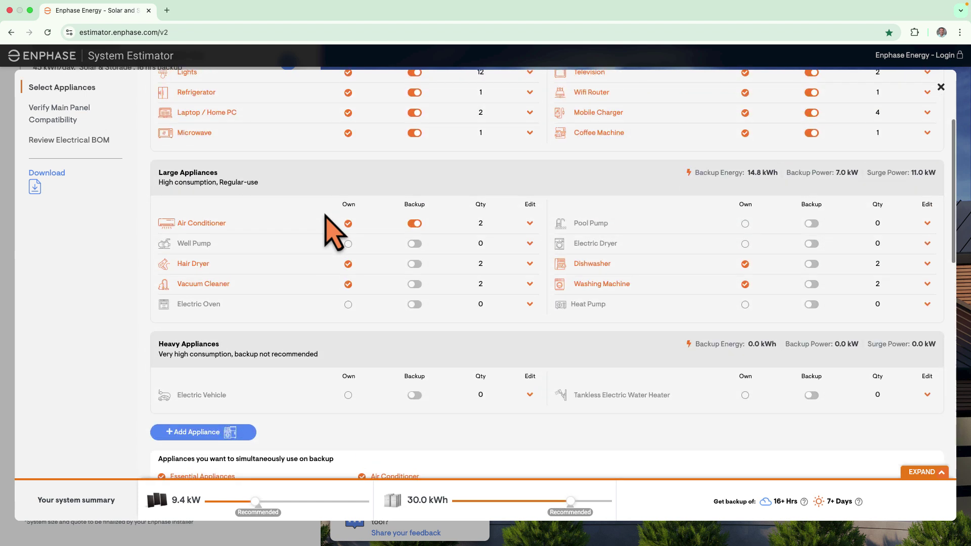
left_click(415, 244)
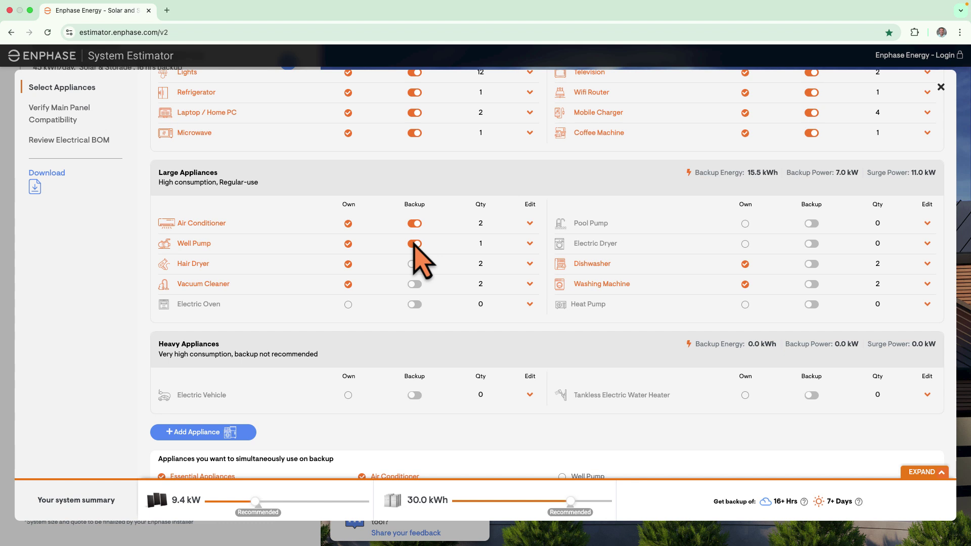
Switch the Air Conditioner's operating power unit to Amps (RLA), 14.5 A, keeping LRA as surge type
left_click(529, 224)
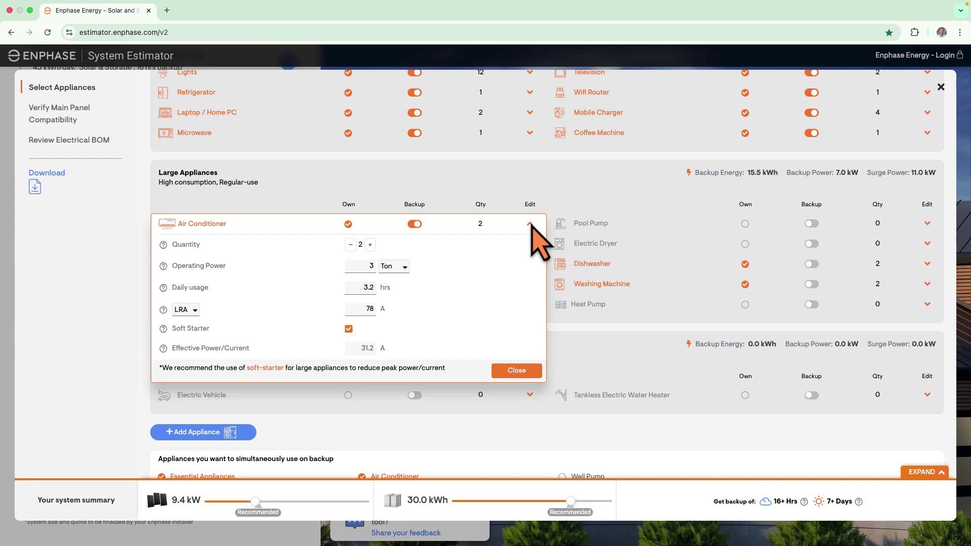
scroll(531, 226, "down", 1)
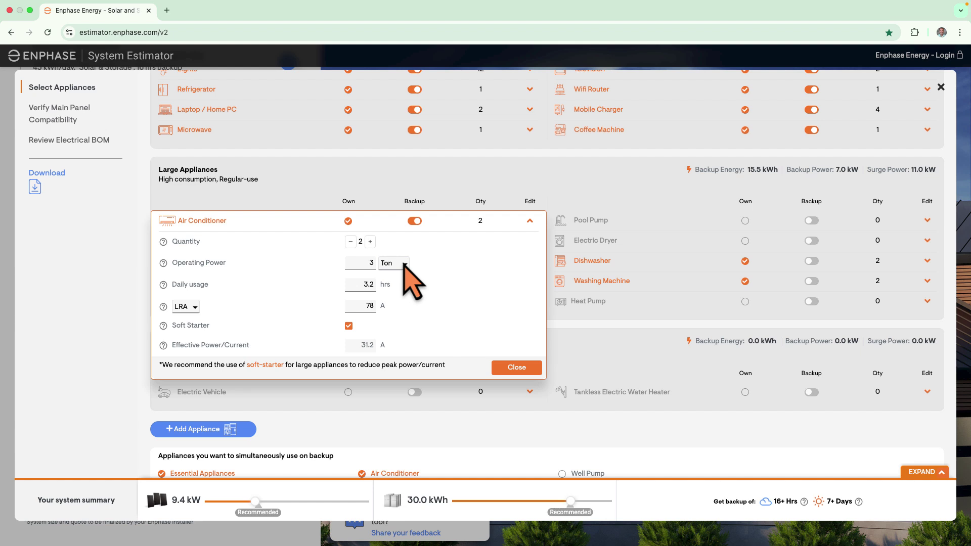
left_click(404, 264)
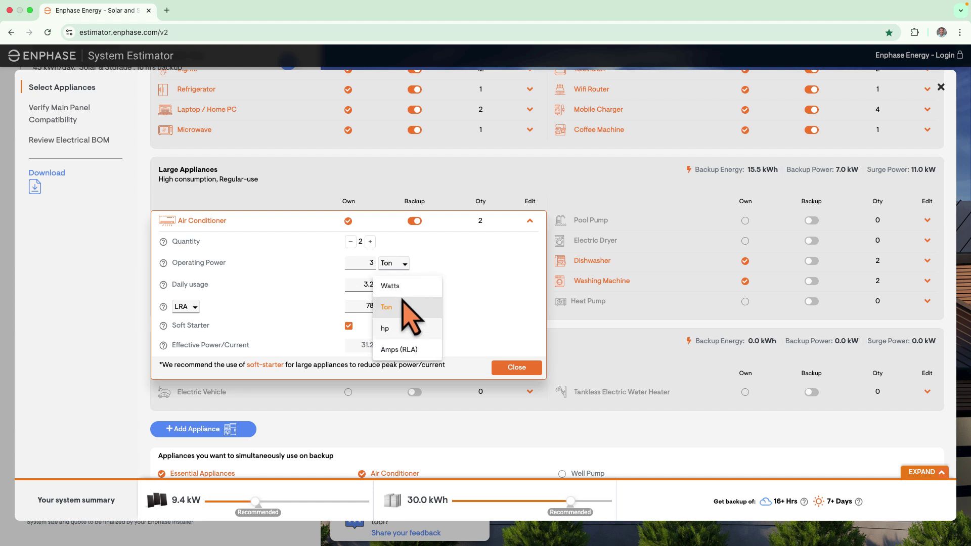
left_click(402, 349)
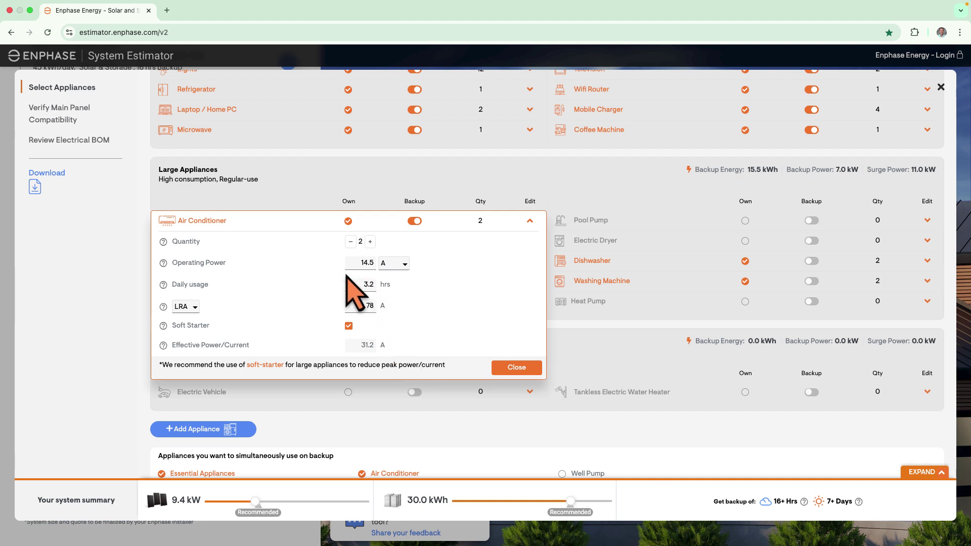
left_click(193, 307)
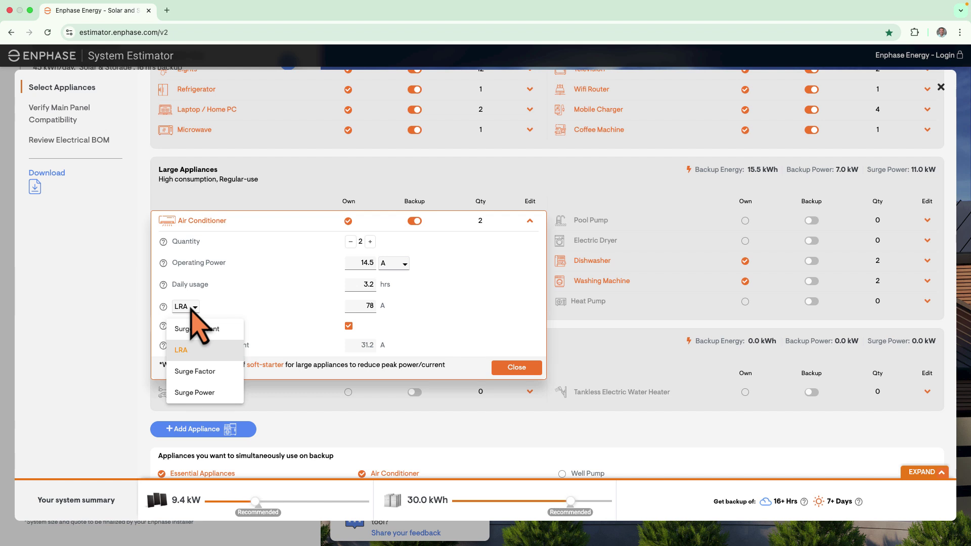
left_click(189, 354)
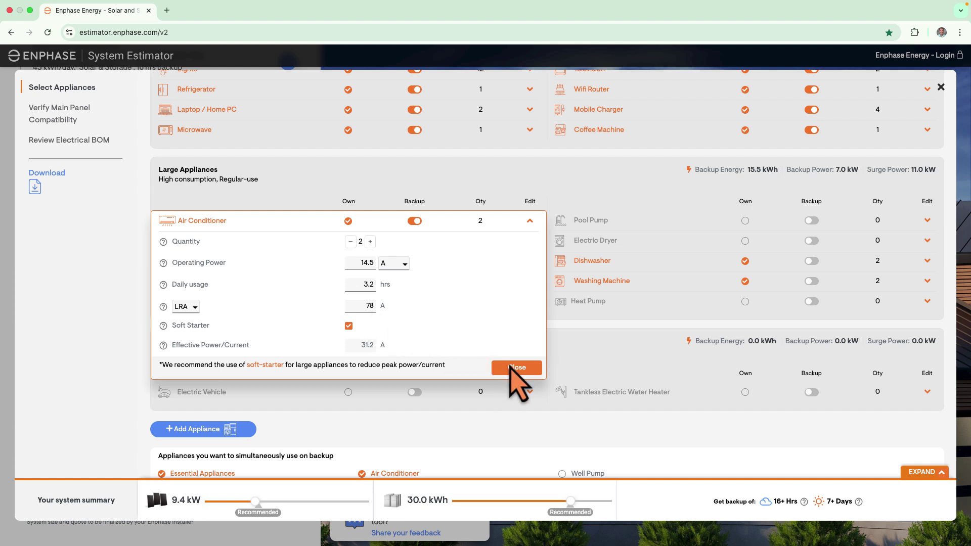
left_click(513, 368)
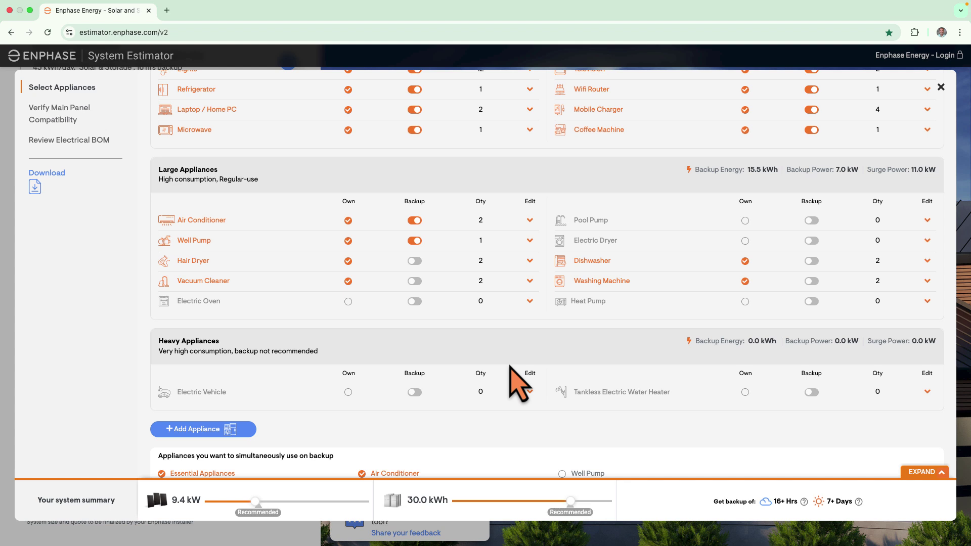
Remove Well Pump backup, keep the Air Conditioner backed up, and expand the battery sizing table
scroll(511, 368, "up", 3)
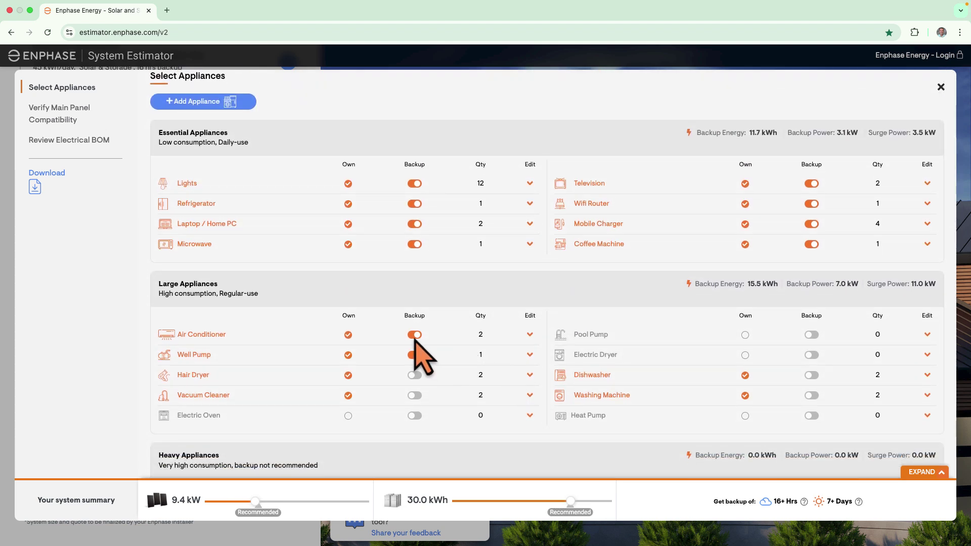
left_click(415, 335)
left_click(414, 355)
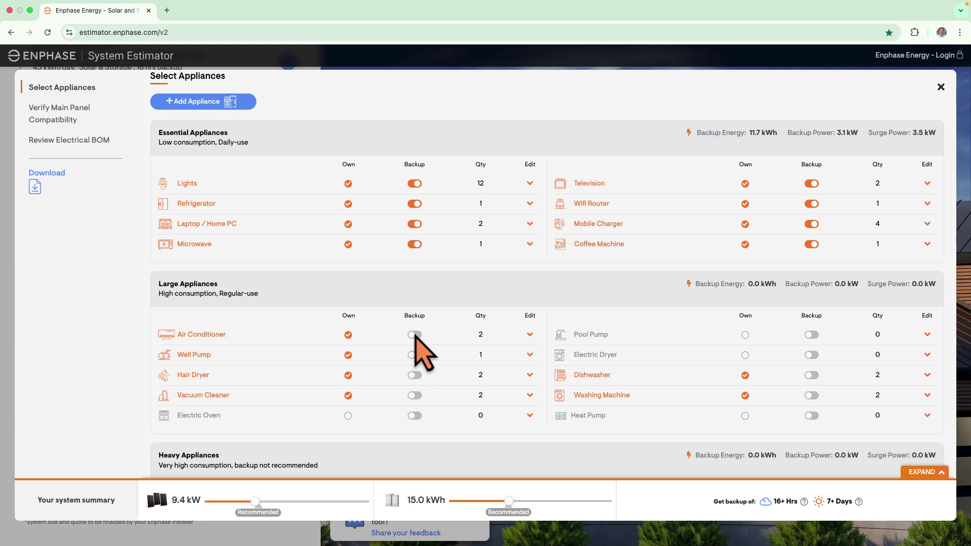
left_click(416, 336)
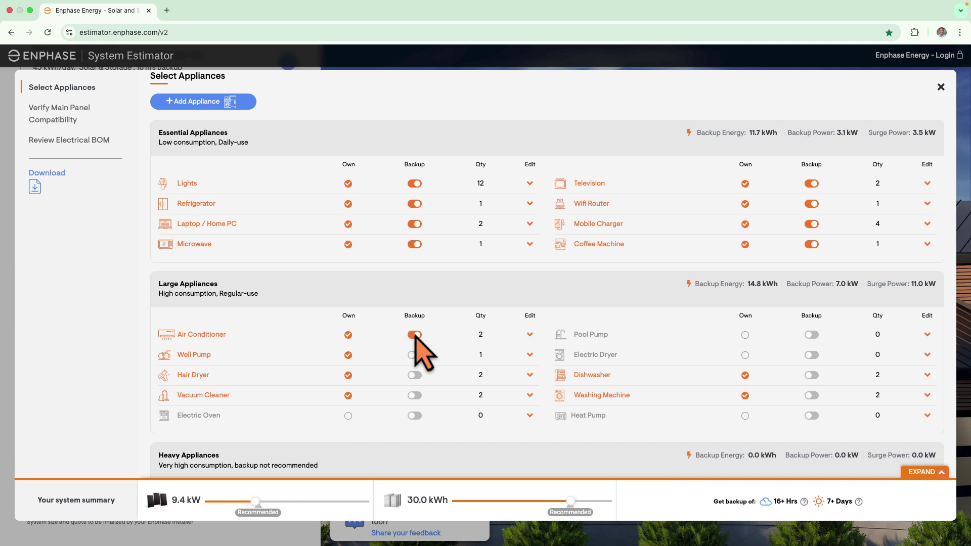
left_click(911, 475)
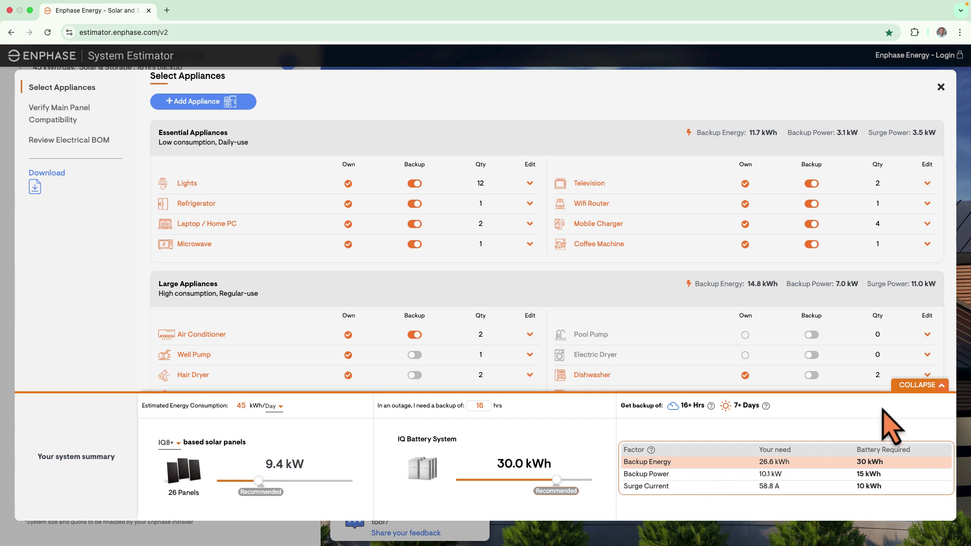
Collapse the detailed system summary and move down toward the main panel compatibility section
left_click(918, 385)
scroll(458, 365, "down", 5)
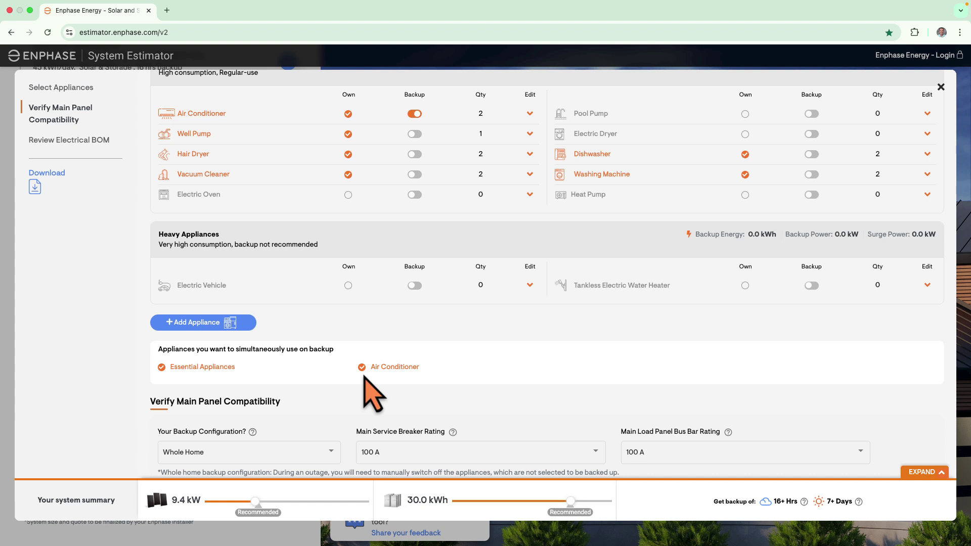
left_click(928, 473)
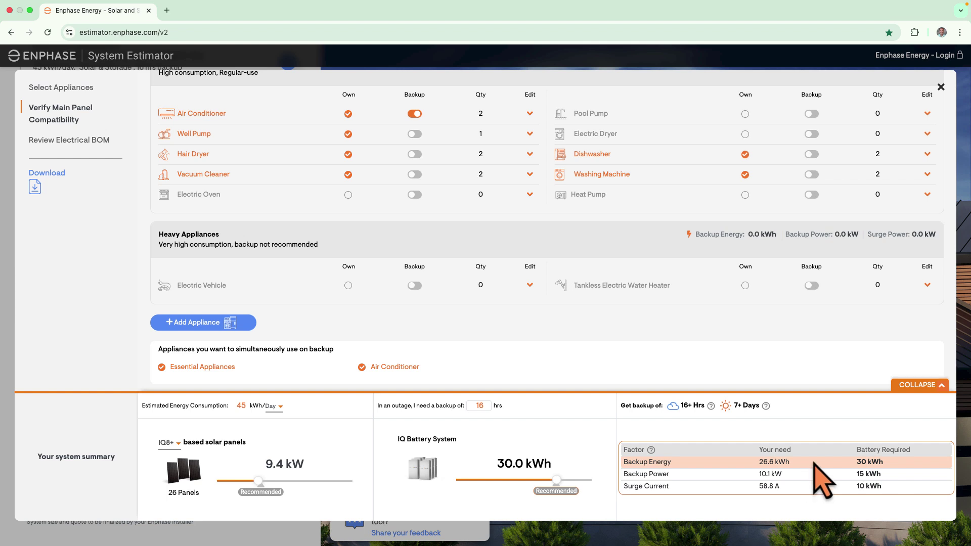
left_click(922, 385)
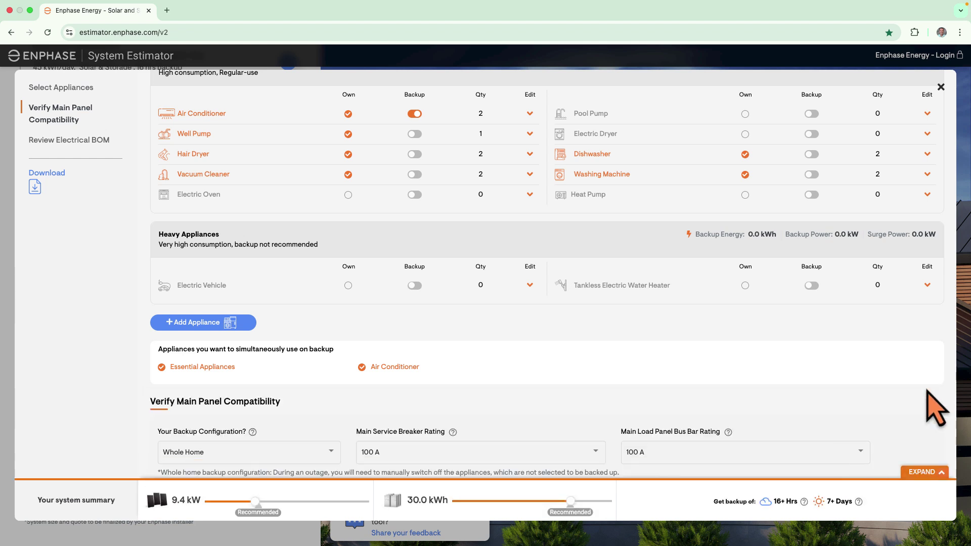
scroll(74, 109, "up", 5)
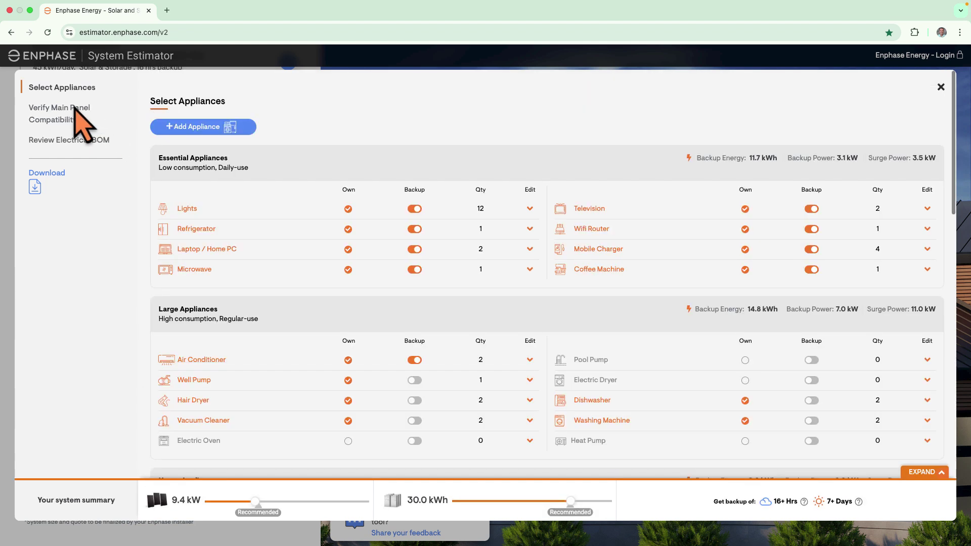
Check Verify Main Panel Compatibility, then review the Electrical BOM list including 26 PV Modules
left_click(74, 109)
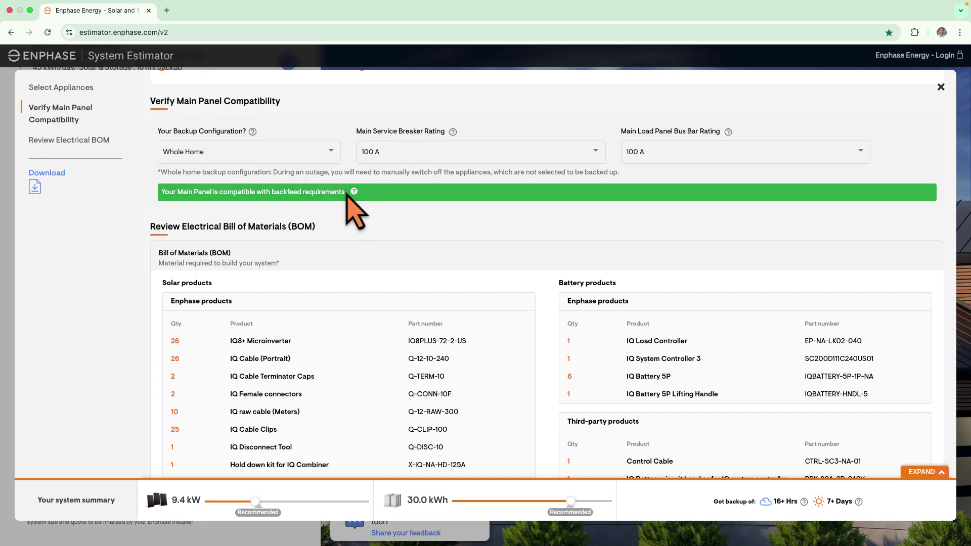
mouse_move(347, 193)
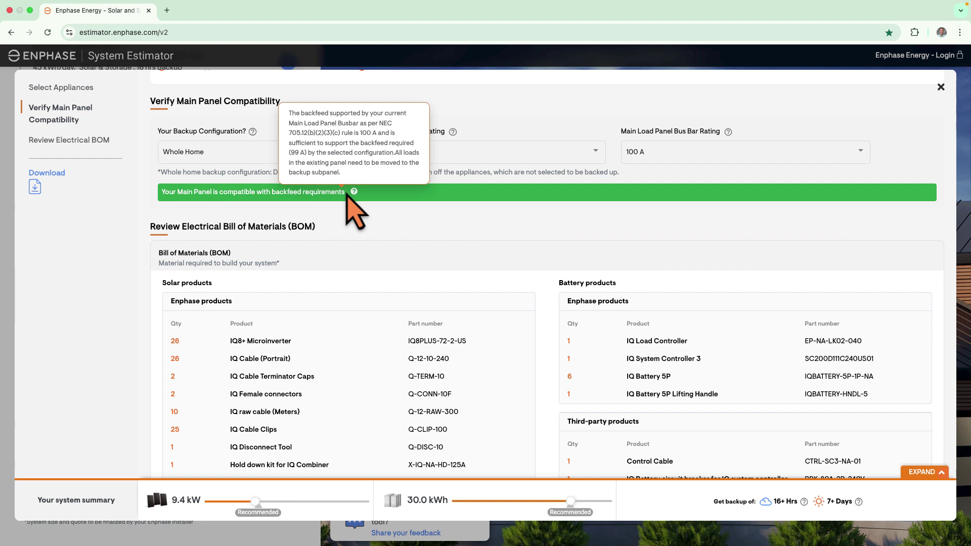
left_click(108, 141)
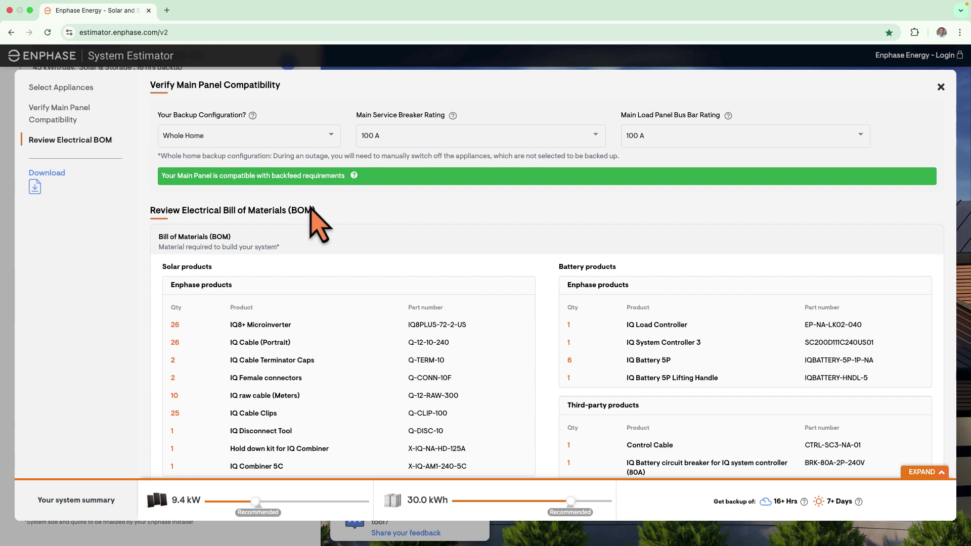
scroll(356, 228, "down", 2)
scroll(355, 223, "down", 3)
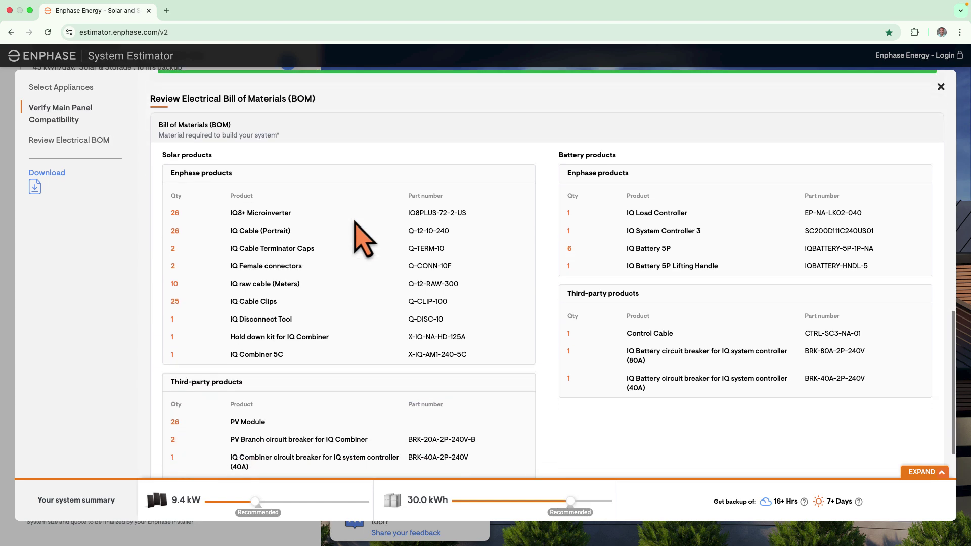